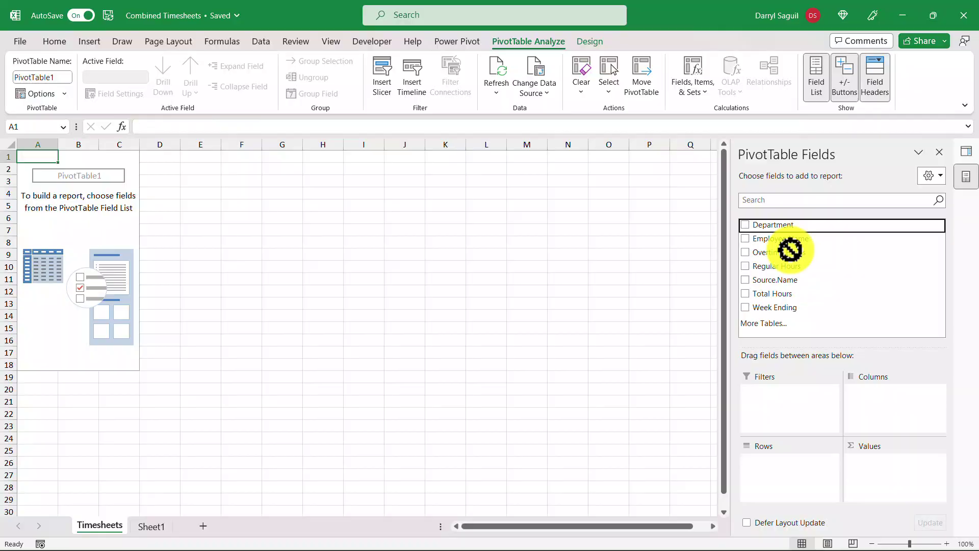
# Step: Drag Department to Rows, Week Ending to Columns and Total Hours toward Values in the PivotTable
pyautogui.moveTo(789, 251); pyautogui.dragTo(787, 475)
pyautogui.moveTo(795, 313); pyautogui.dragTo(896, 421)
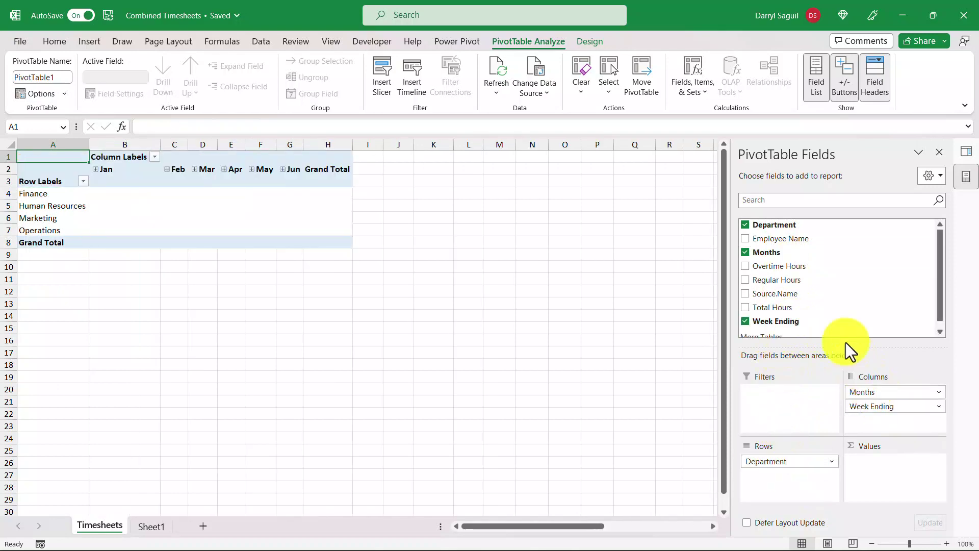
pyautogui.moveTo(814, 307); pyautogui.dragTo(885, 475)
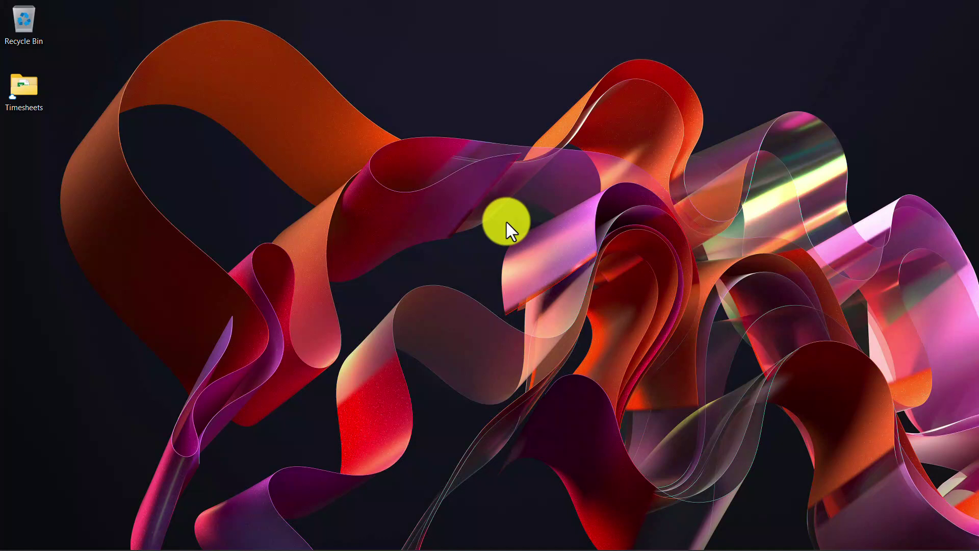
# Step: Open the desktop Timesheets folder to list its monthly 2023 timesheet workbooks
pyautogui.keyDown('ctrl'); pyautogui.scroll(3, 394, 202); pyautogui.keyUp('ctrl')
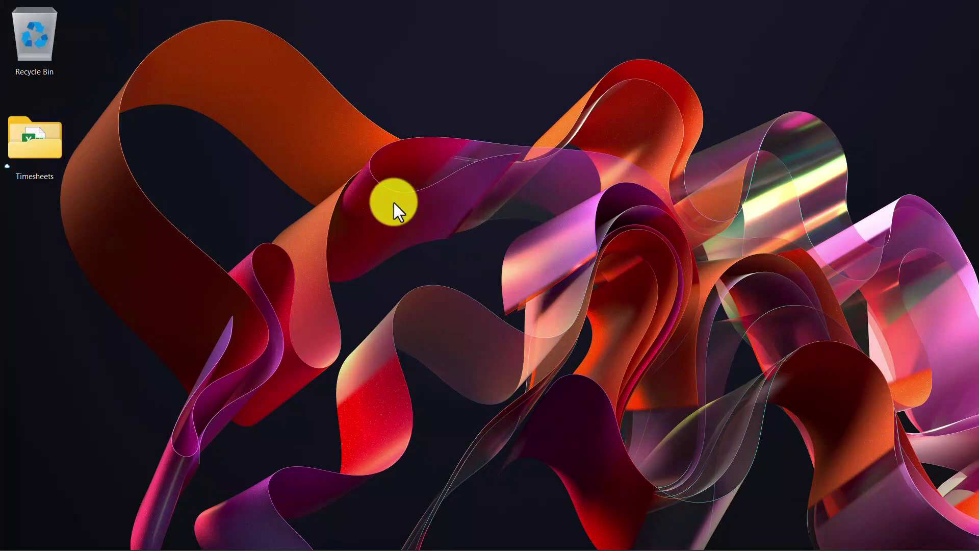
pyautogui.click(39, 157)
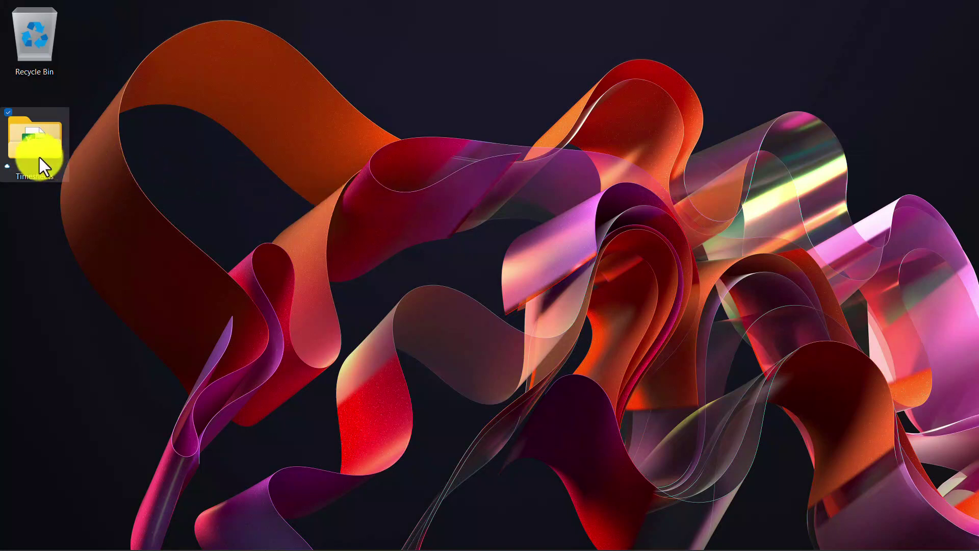
pyautogui.doubleClick(39, 157)
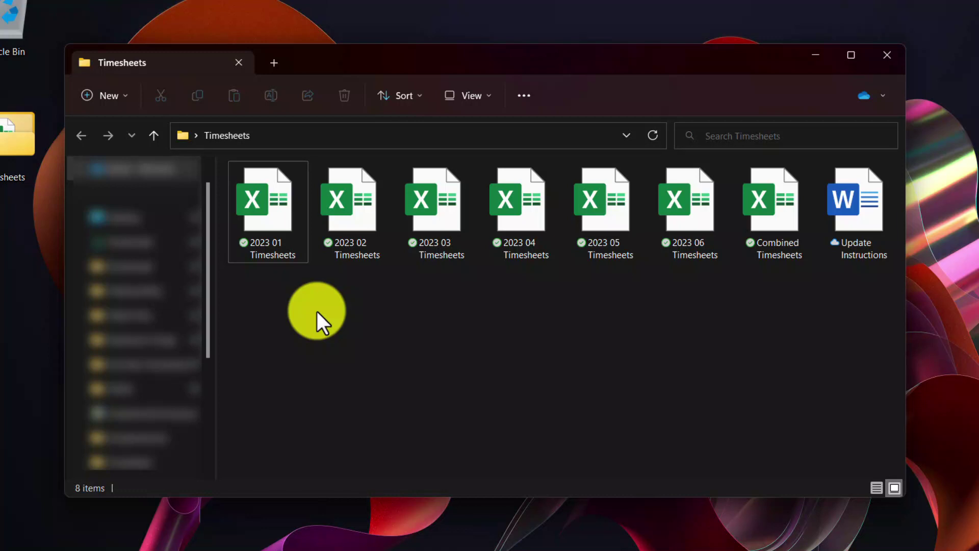
# Step: Open 2023 01 Timesheets and confirm on Table Design that its table is named Timesheet
pyautogui.doubleClick(268, 204)
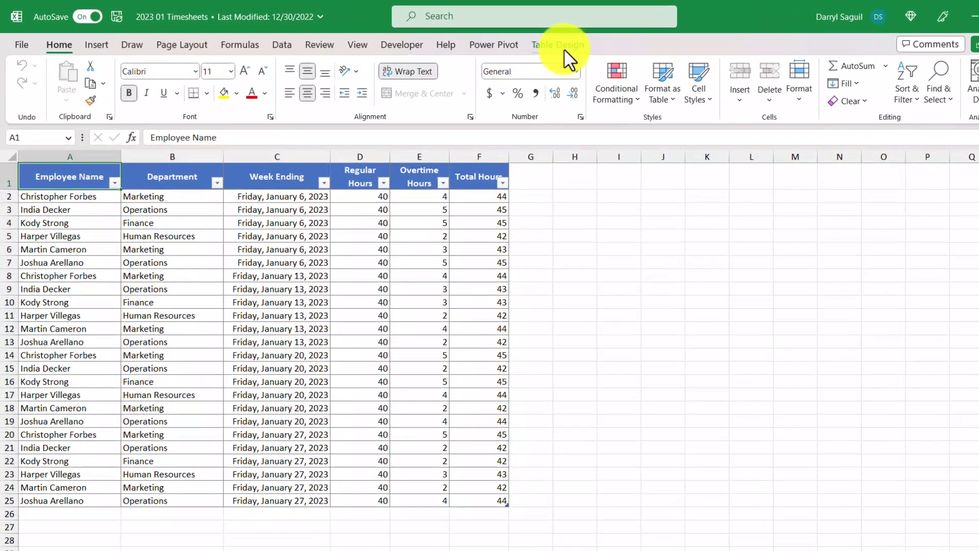
pyautogui.click(564, 47)
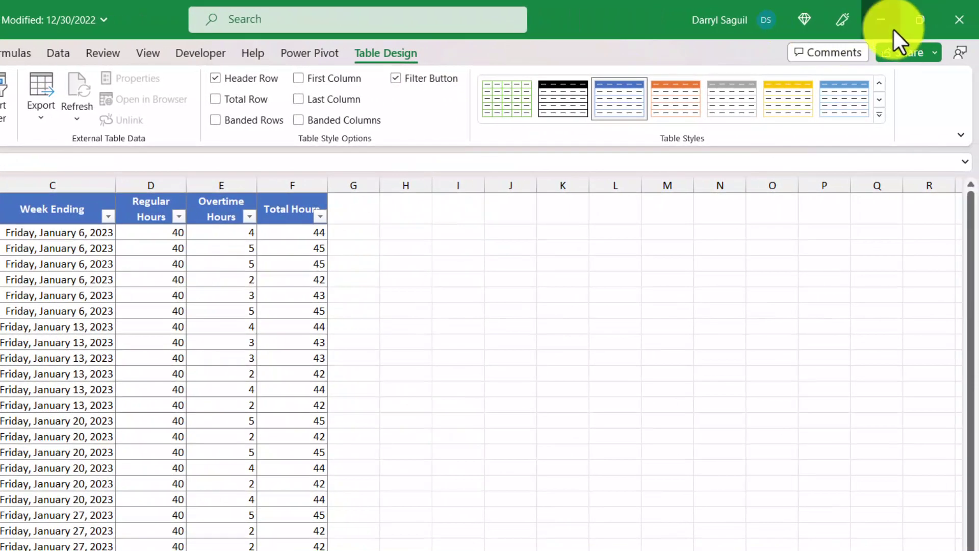
pyautogui.click(893, 29)
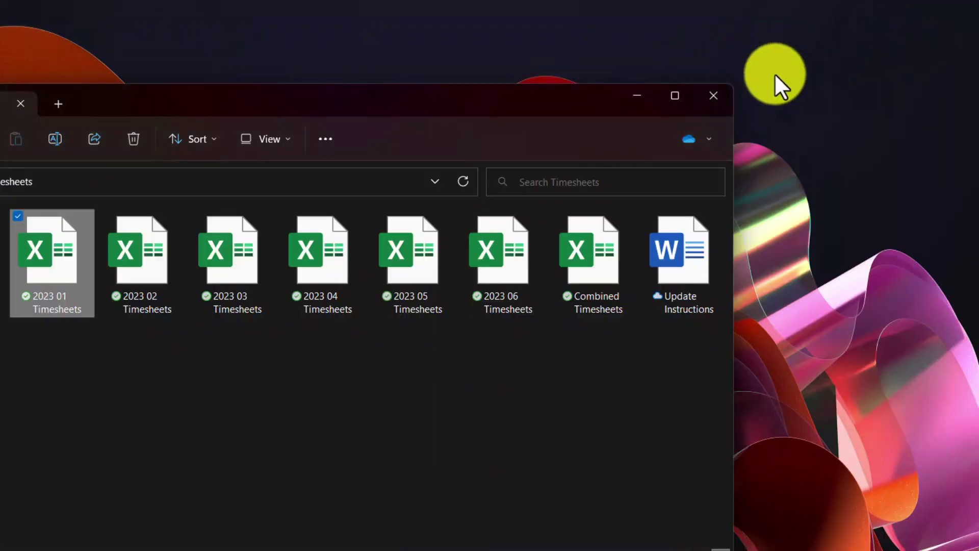
# Step: Confirm the 2023 04 Timesheets table is also named Timesheet, then close both workbooks
pyautogui.doubleClick(325, 271)
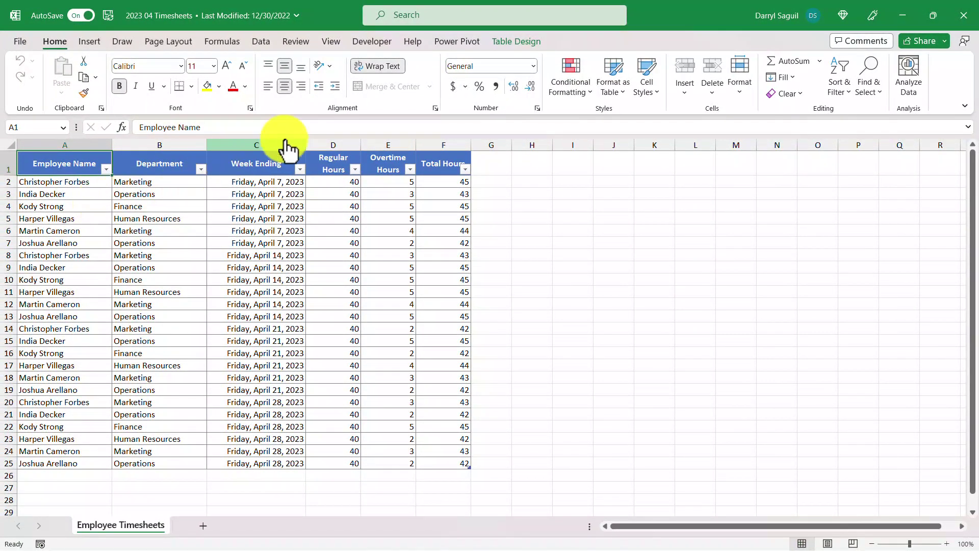
pyautogui.click(513, 44)
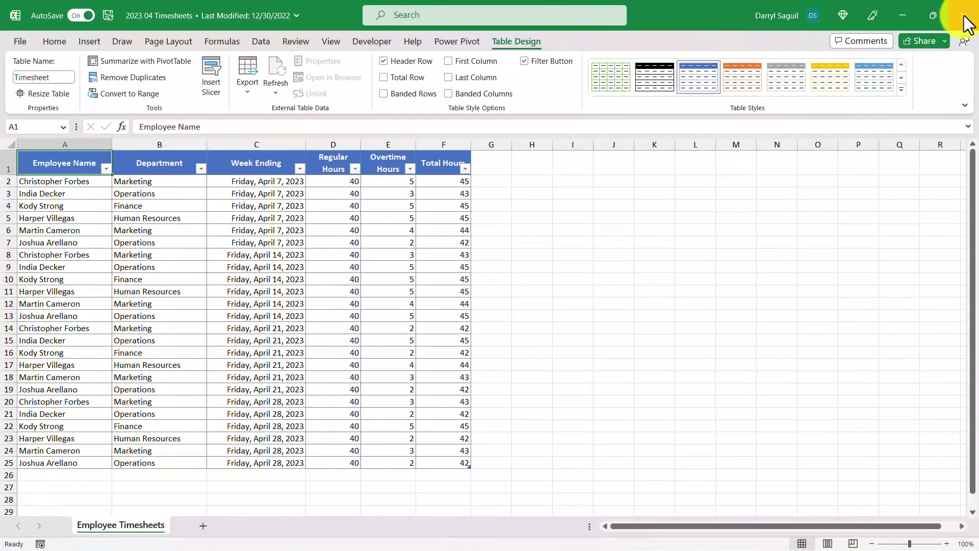
pyautogui.click(964, 17)
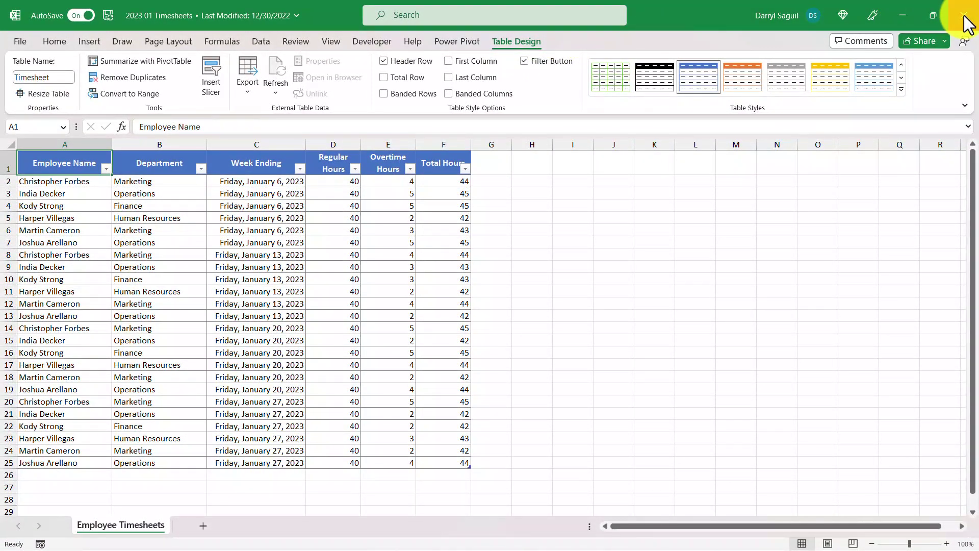
pyautogui.click(964, 16)
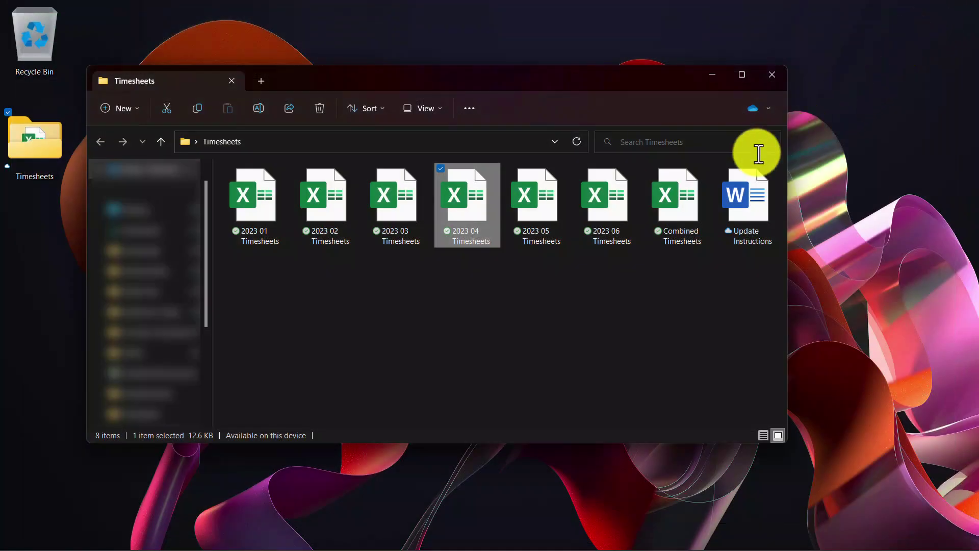
# Step: Open Combined Timesheets and go to Data > Get Data > From File
pyautogui.doubleClick(679, 196)
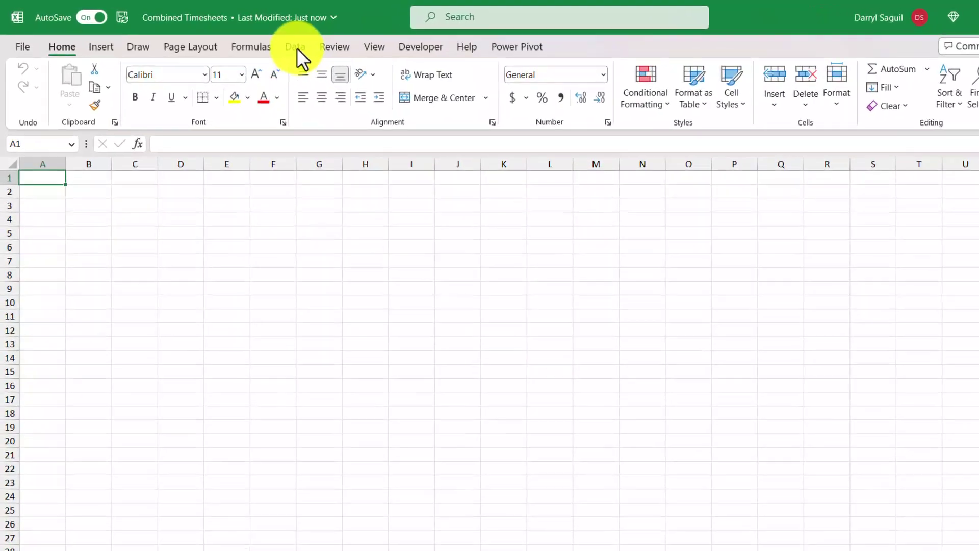
pyautogui.click(261, 41)
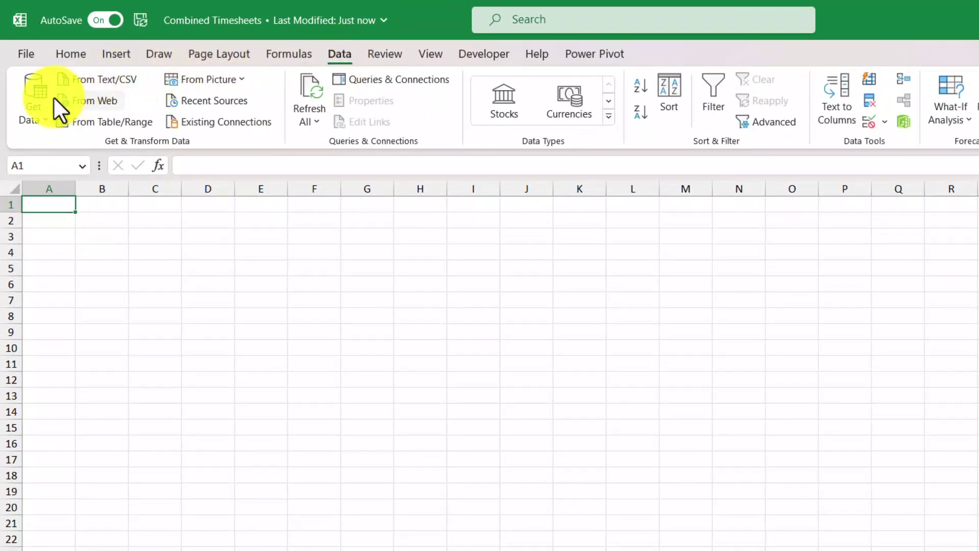
pyautogui.click(37, 105)
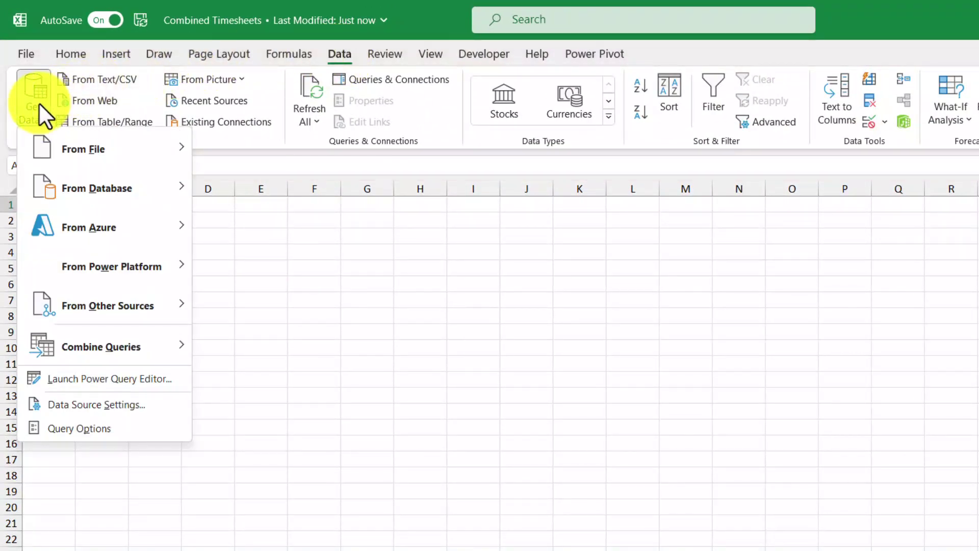
pyautogui.moveTo(115, 147)
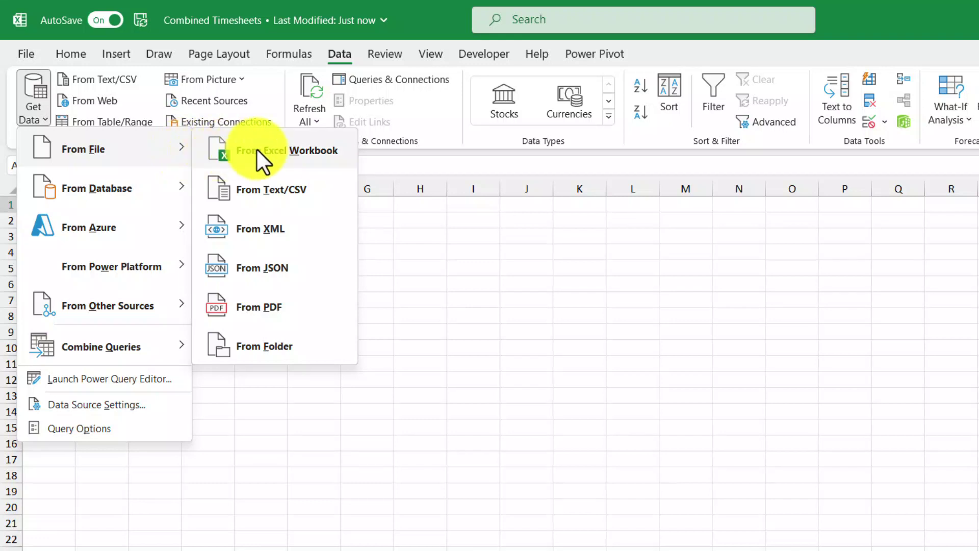
# Step: Import From Folder, choosing the Timesheets folder as the source
pyautogui.click(327, 345)
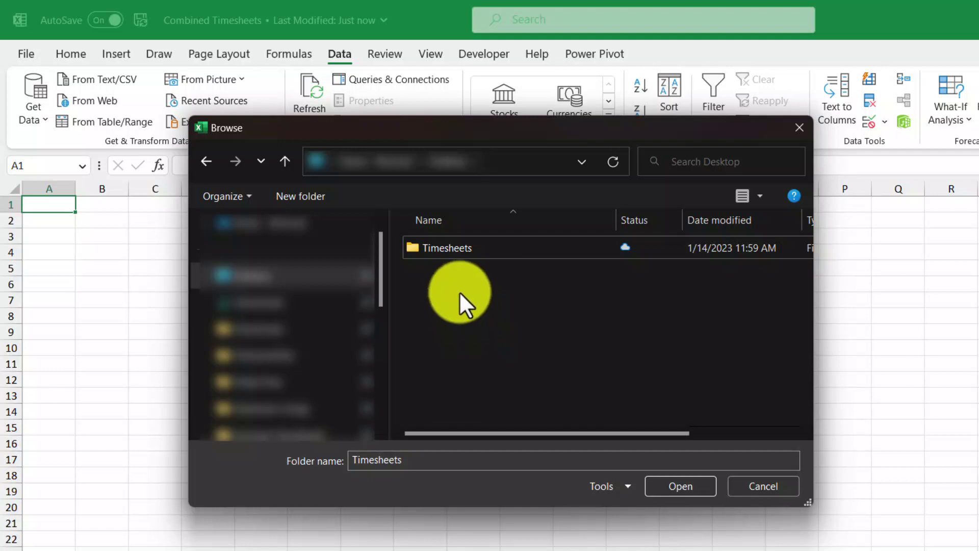
pyautogui.click(461, 252)
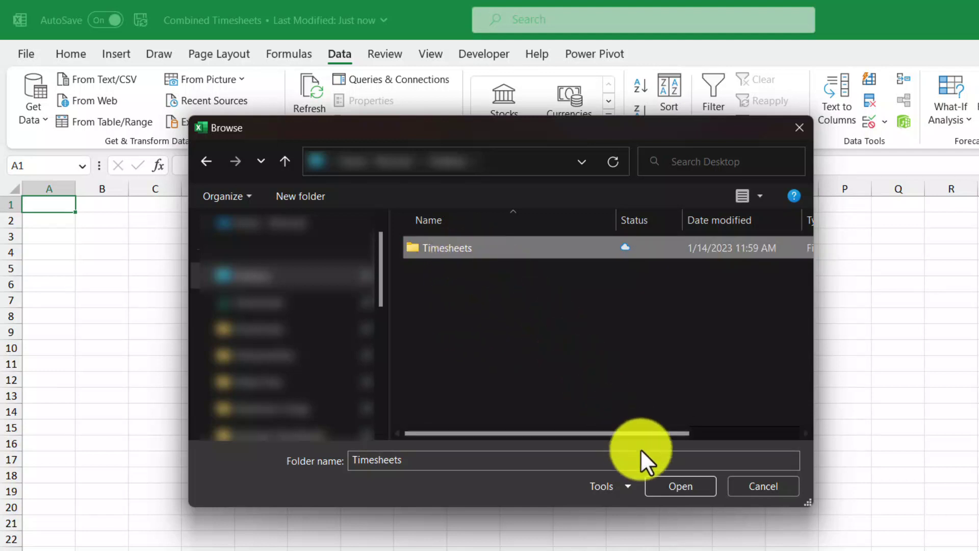
pyautogui.click(671, 487)
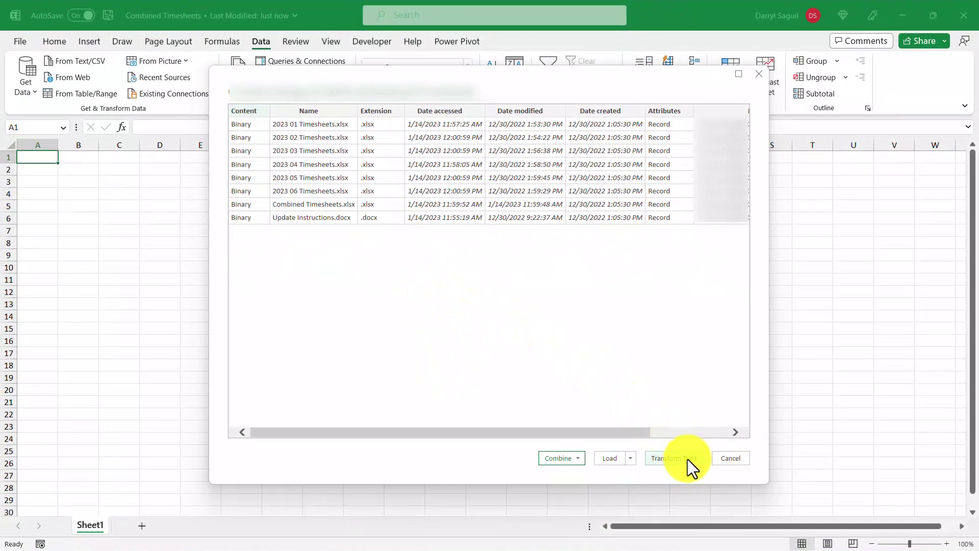
# Step: Load the file list into Power Query and filter Extension to keep only .xlsx files
pyautogui.click(673, 458)
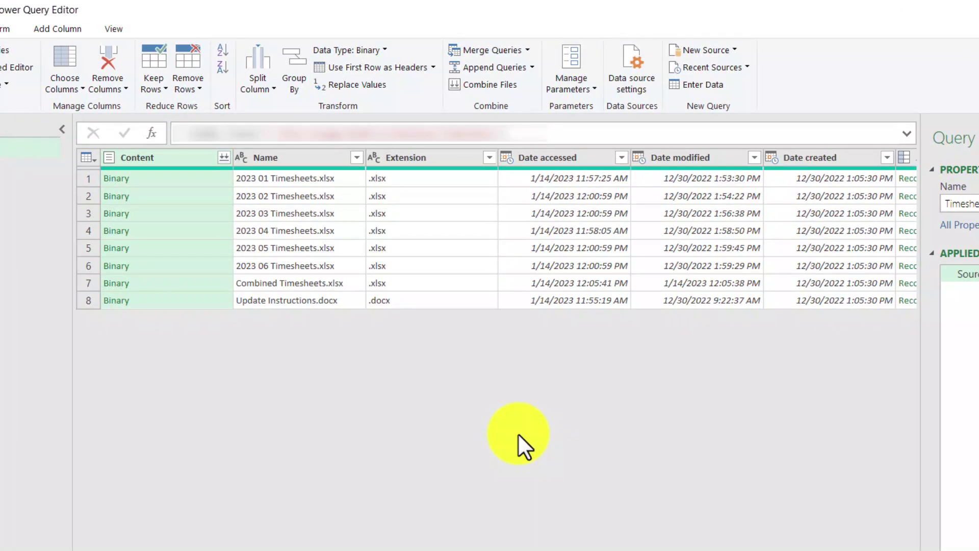
pyautogui.click(488, 157)
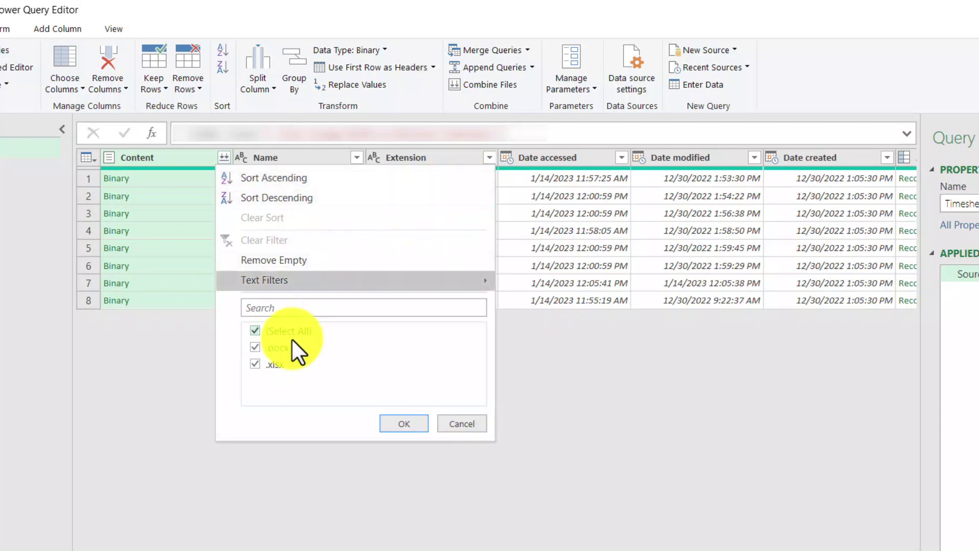
pyautogui.click(280, 349)
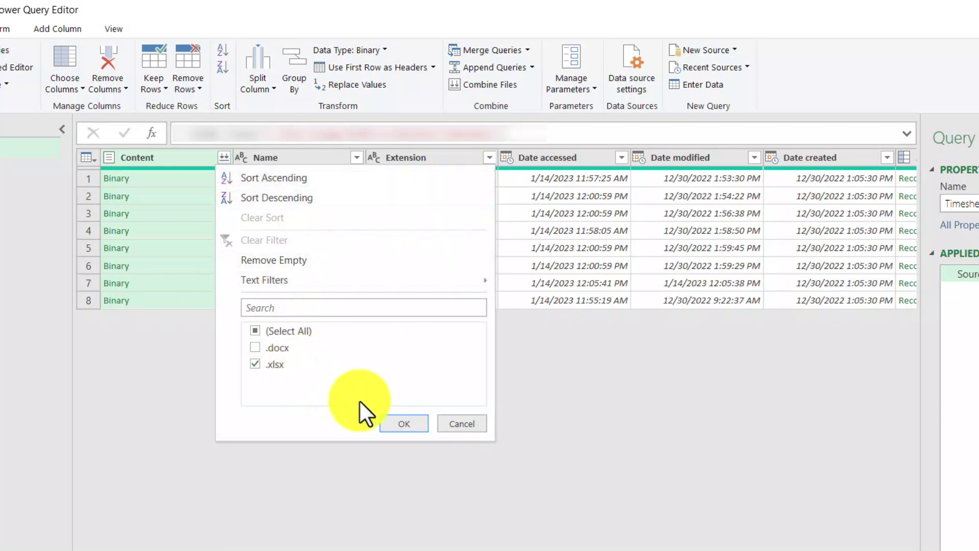
pyautogui.click(407, 428)
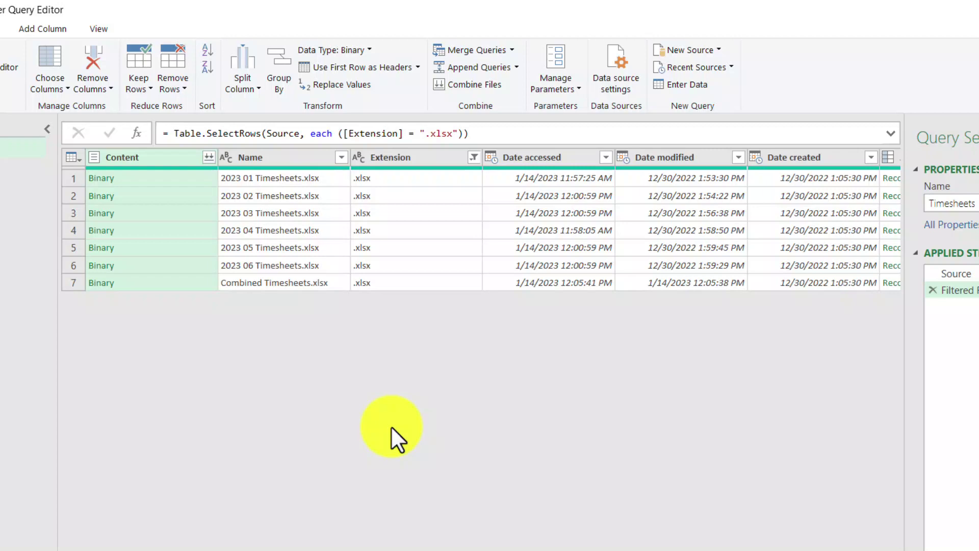
# Step: Filter the Name column to exclude Combined Timesheets.xlsx
pyautogui.click(341, 157)
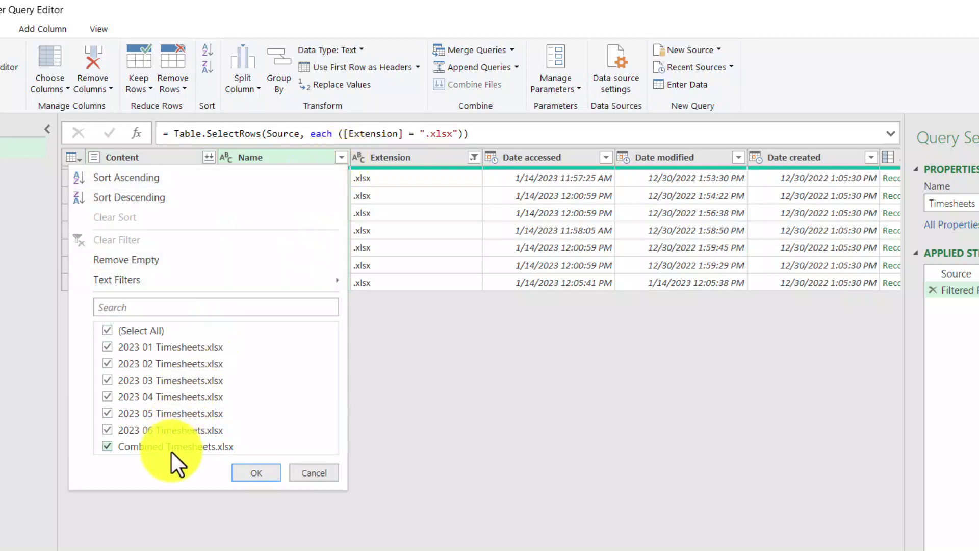
pyautogui.click(171, 451)
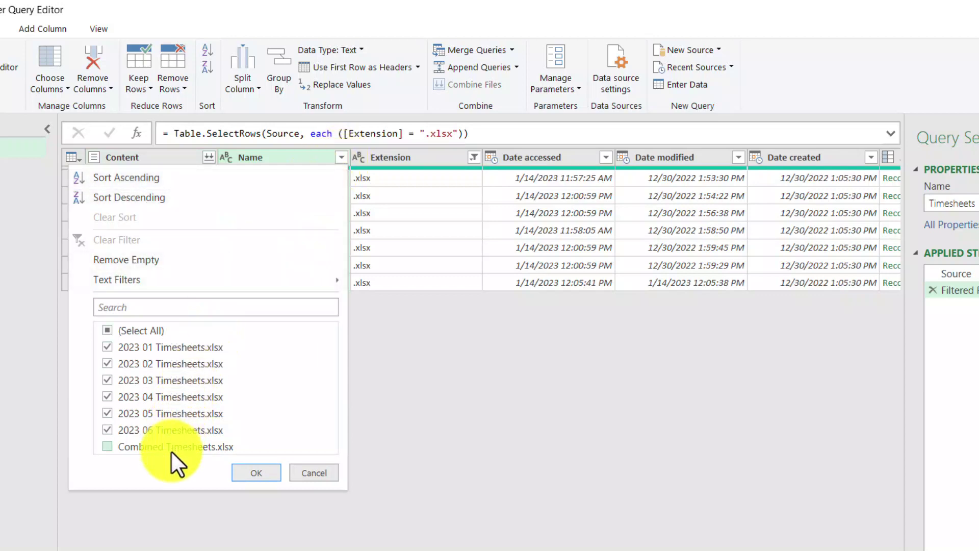
pyautogui.click(259, 471)
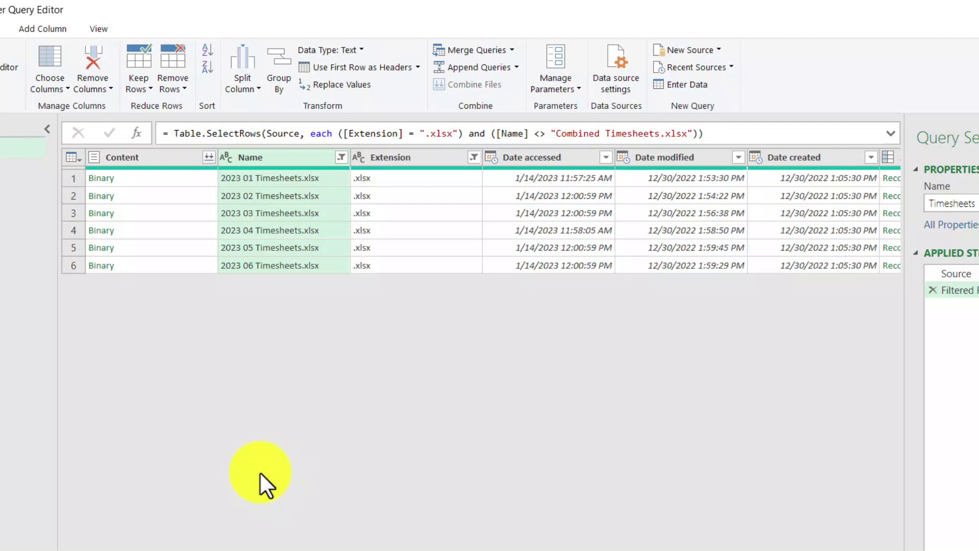
# Step: Combine the files in the Content column using the Timesheet sheet
pyautogui.click(211, 156)
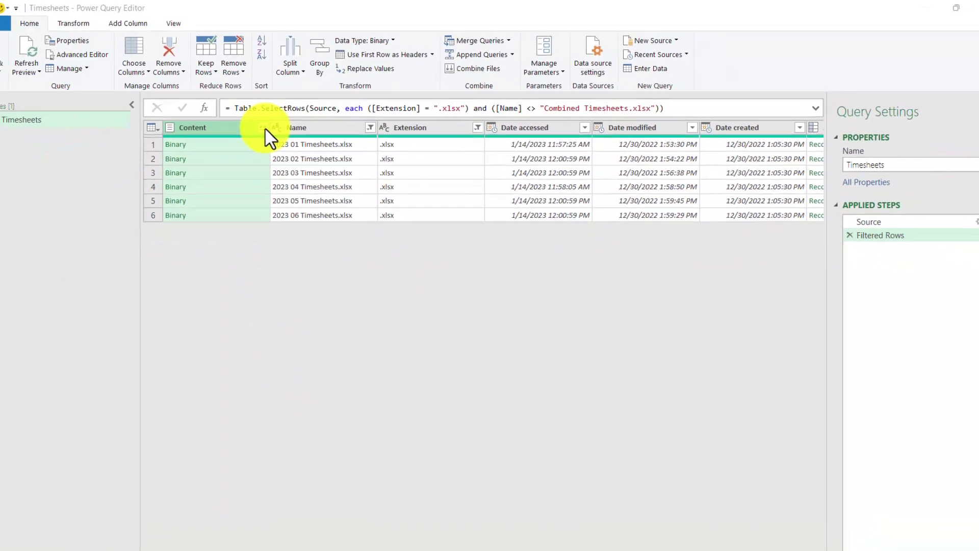
pyautogui.click(264, 128)
pyautogui.click(304, 211)
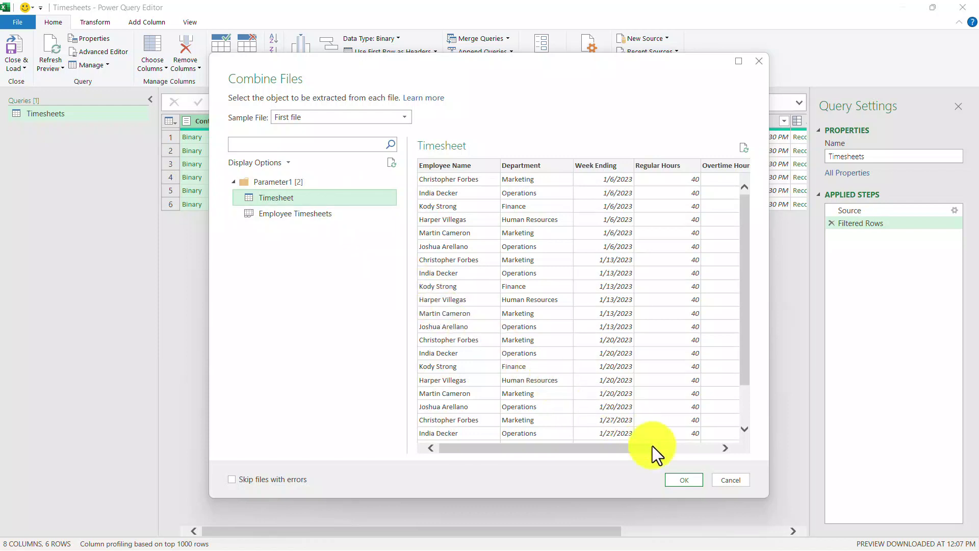
pyautogui.click(683, 480)
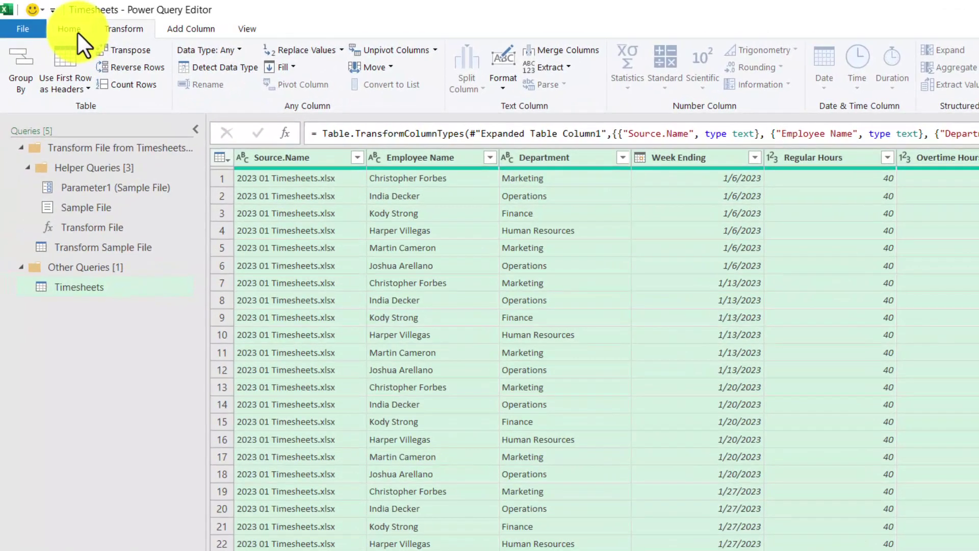
# Step: Close & Load the Timesheets query as a PivotTable Report on a new worksheet
pyautogui.click(78, 33)
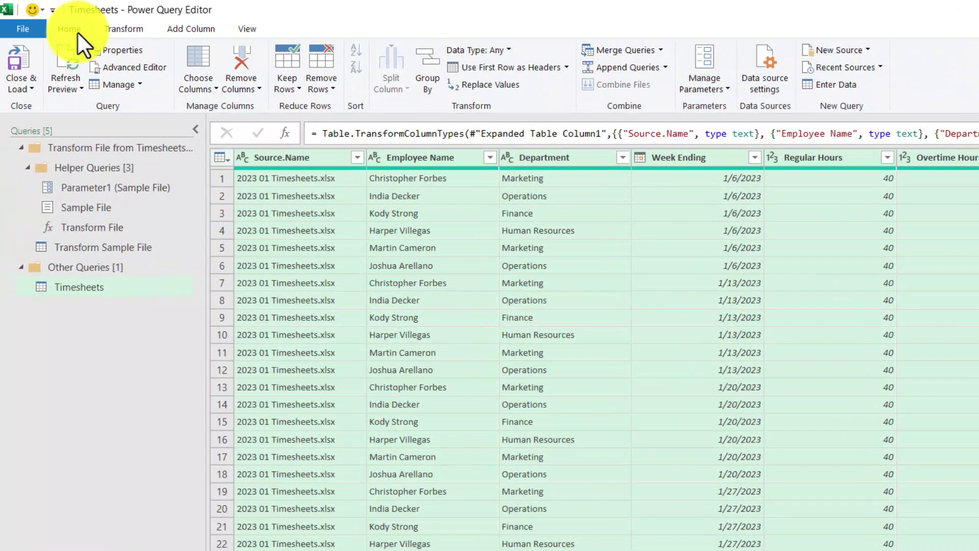
pyautogui.click(26, 84)
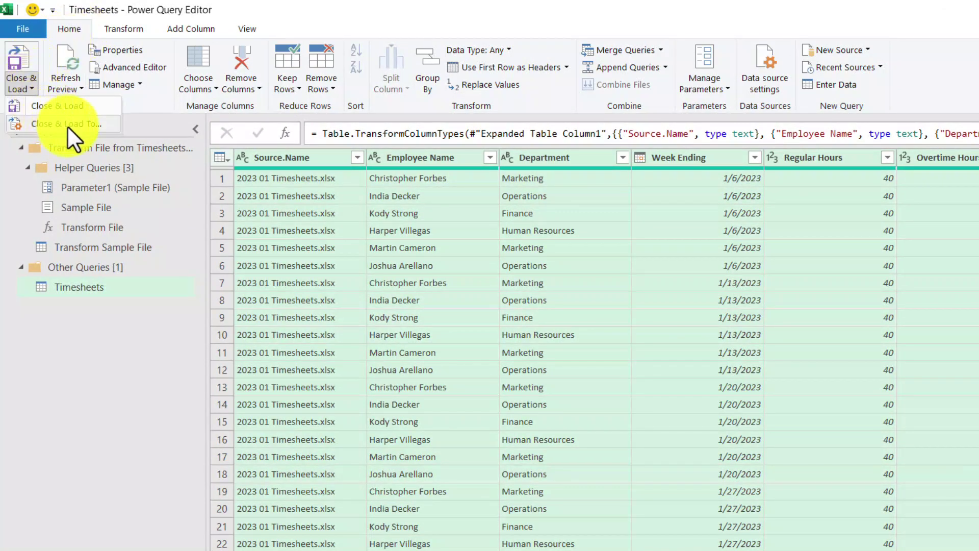
pyautogui.click(109, 124)
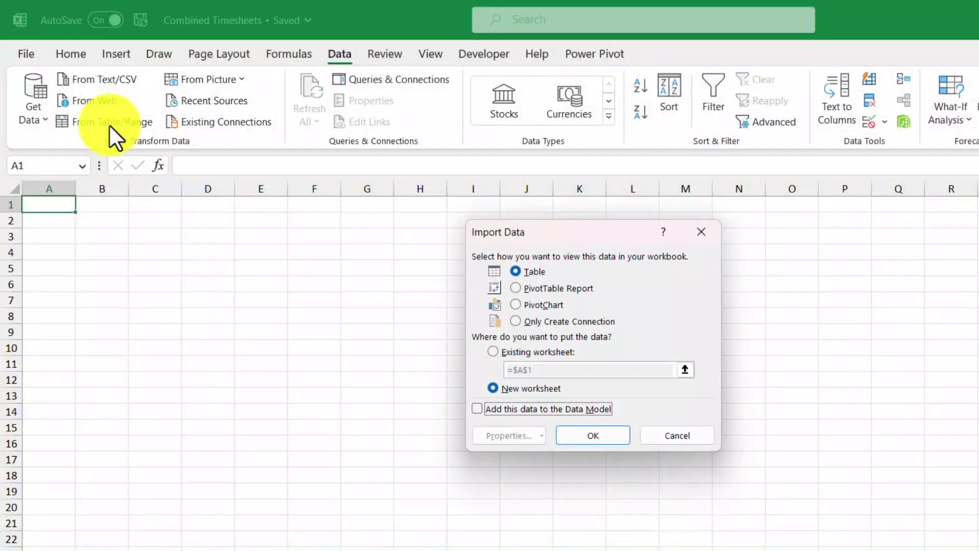
pyautogui.click(564, 286)
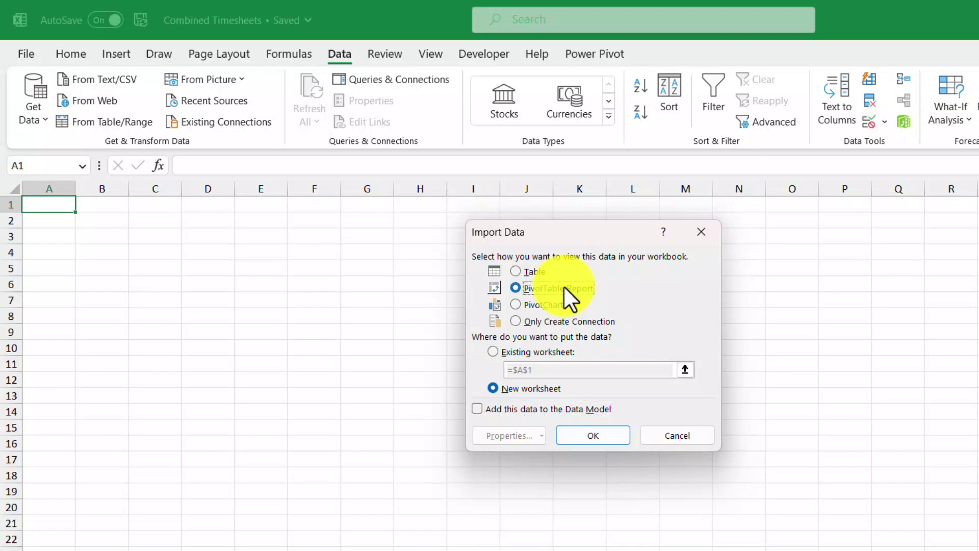
pyautogui.click(614, 430)
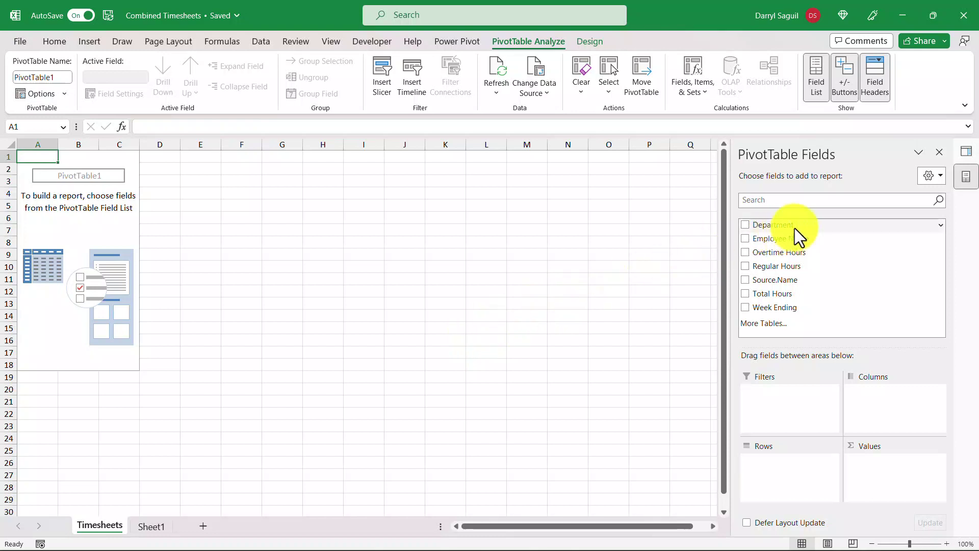
# Step: Pivot Department as rows, Week Ending months Jan–Jun as columns, and sum Total Hours (6797 total)
pyautogui.moveTo(795, 228); pyautogui.dragTo(783, 468)
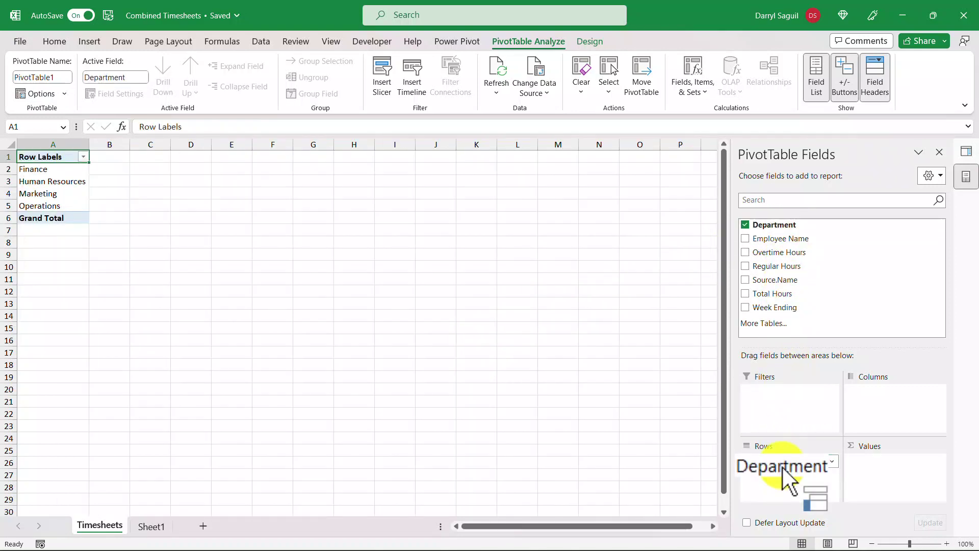
pyautogui.moveTo(792, 309); pyautogui.dragTo(887, 413)
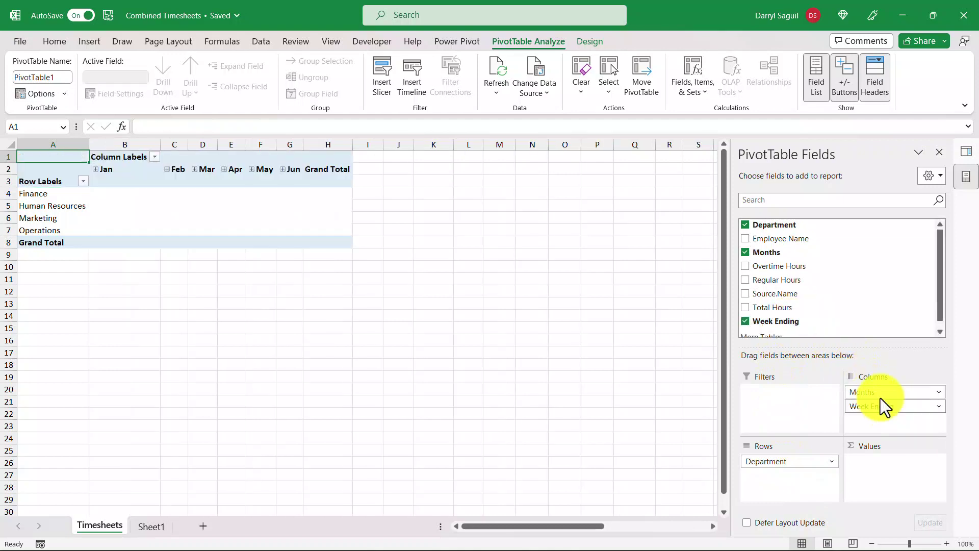
pyautogui.moveTo(814, 309); pyautogui.dragTo(888, 489)
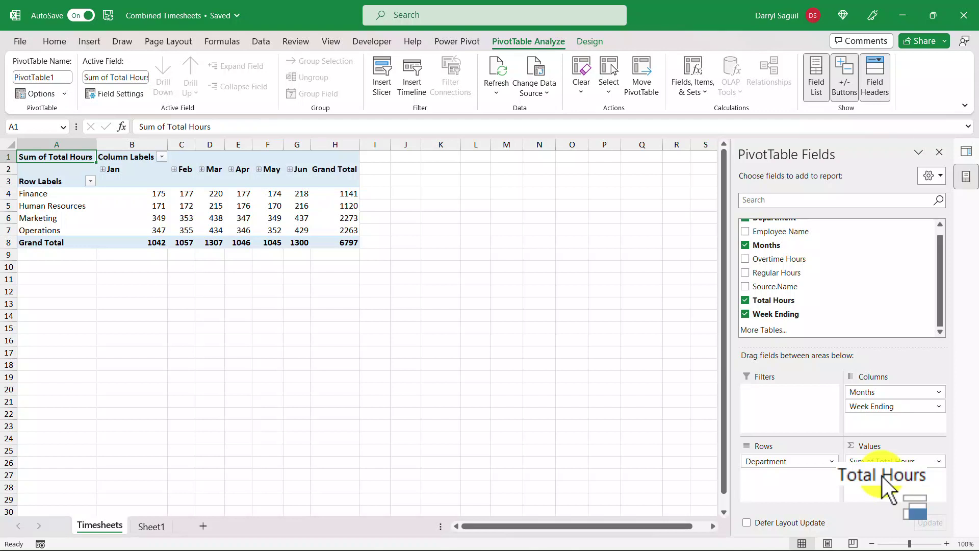
pyautogui.moveTo(882, 477); pyautogui.dragTo(337, 329)
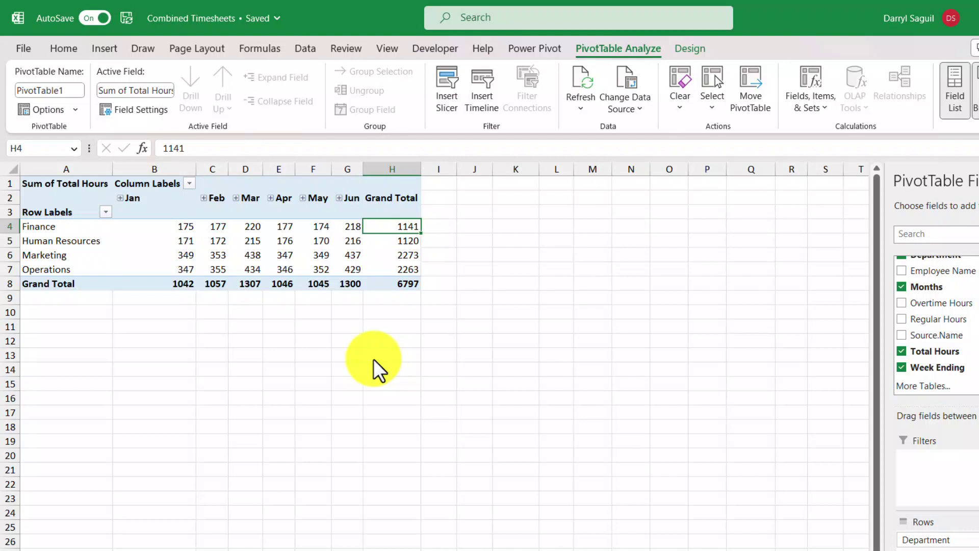
# Step: Open the Timesheets query from Queries & Connections and inspect its Source folder step
pyautogui.click(303, 53)
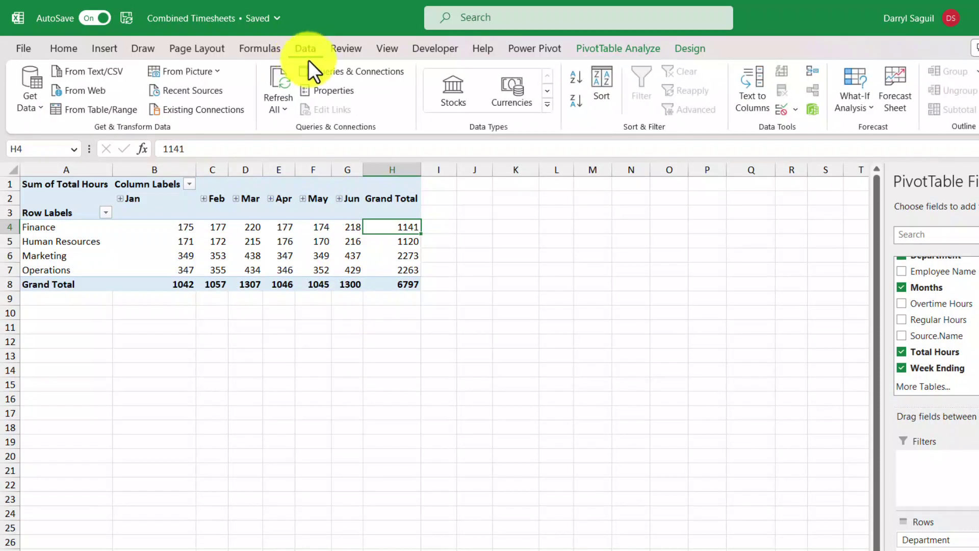
pyautogui.click(363, 75)
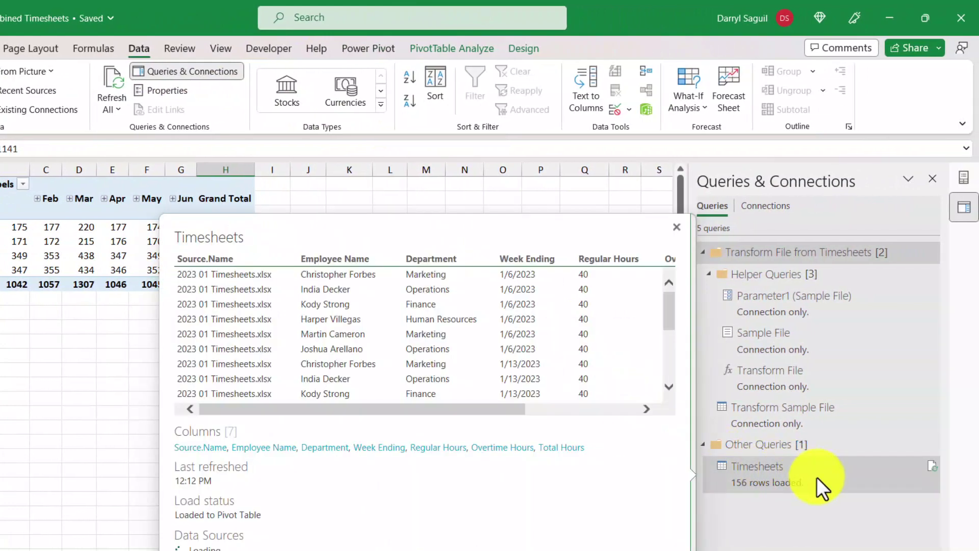
pyautogui.doubleClick(817, 478)
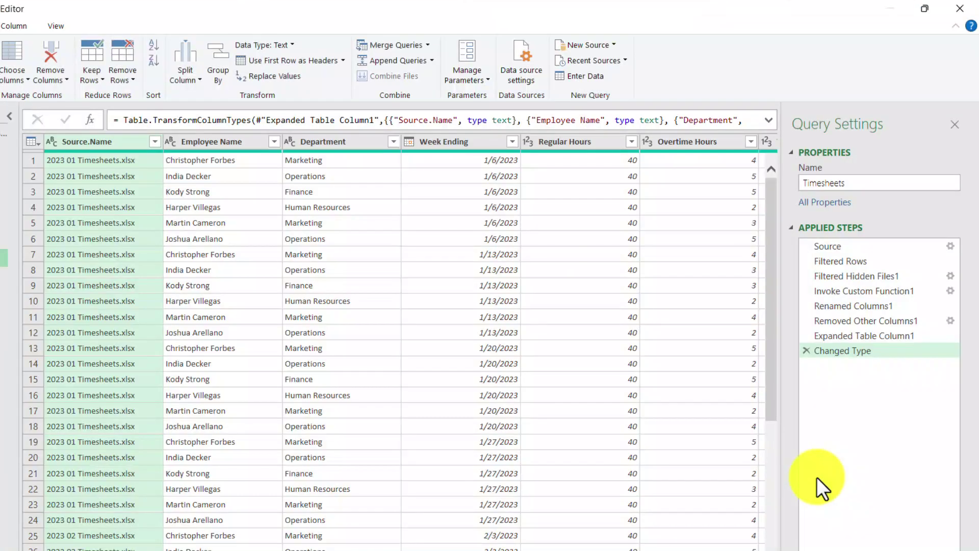
pyautogui.click(880, 251)
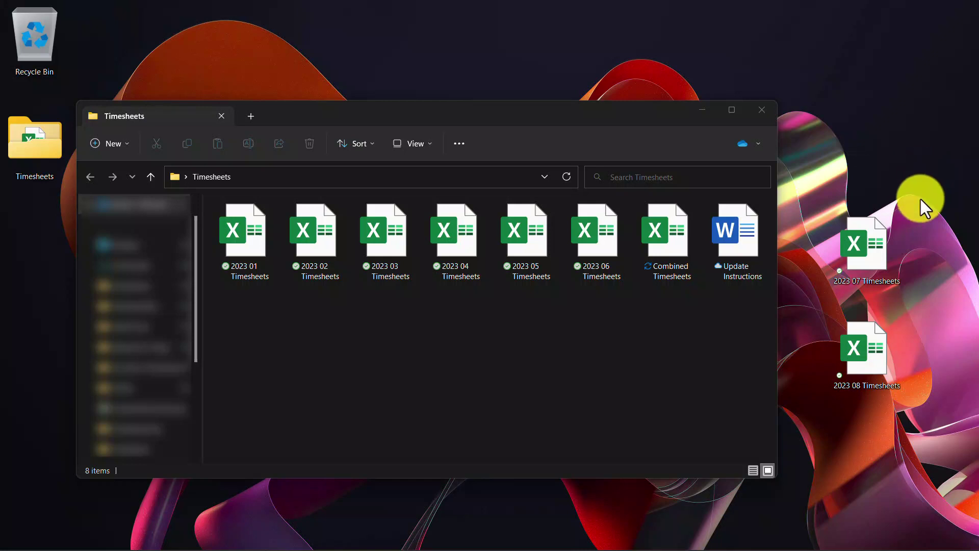
# Step: Move the 2023 07 and 2023 08 Timesheets files from the desktop into the Timesheets folder
pyautogui.moveTo(920, 199); pyautogui.dragTo(863, 358)
pyautogui.moveTo(872, 248); pyautogui.dragTo(572, 326)
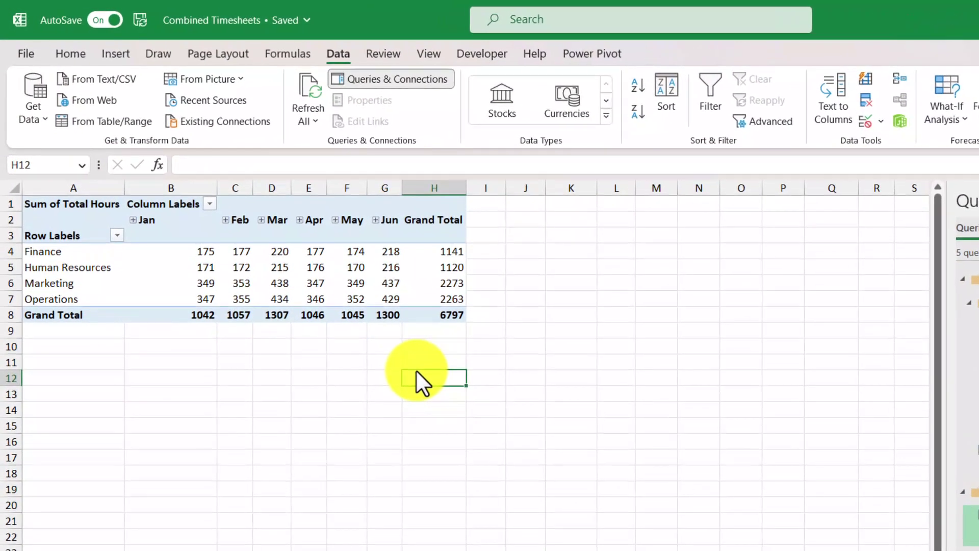
# Step: Refresh the PivotTable so Jul and Aug columns appear and the grand total reaches 8607 hours
pyautogui.rightClick(379, 262)
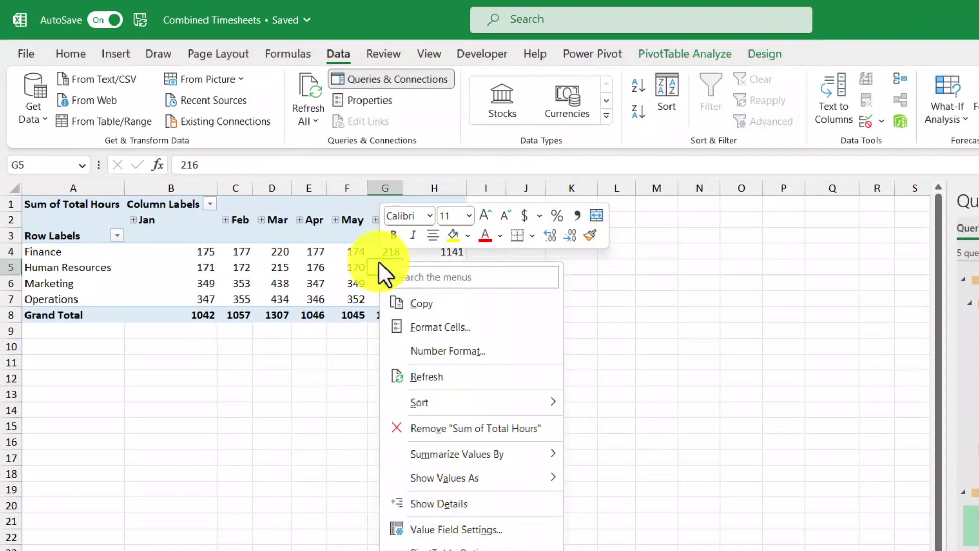
pyautogui.click(460, 376)
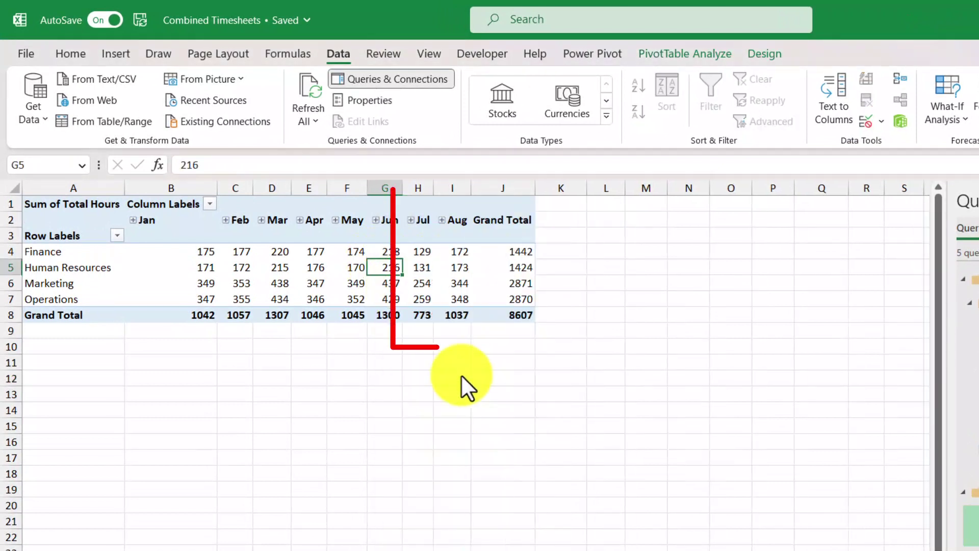